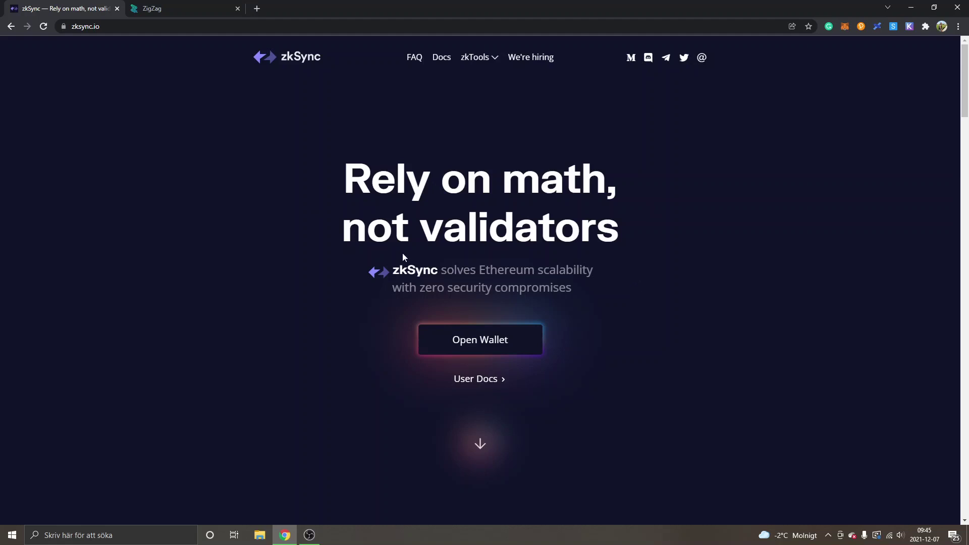
# - Log in to zkSync Wallet with MetaMask through the Ethereum Wallet option
pyautogui.click(486, 343)
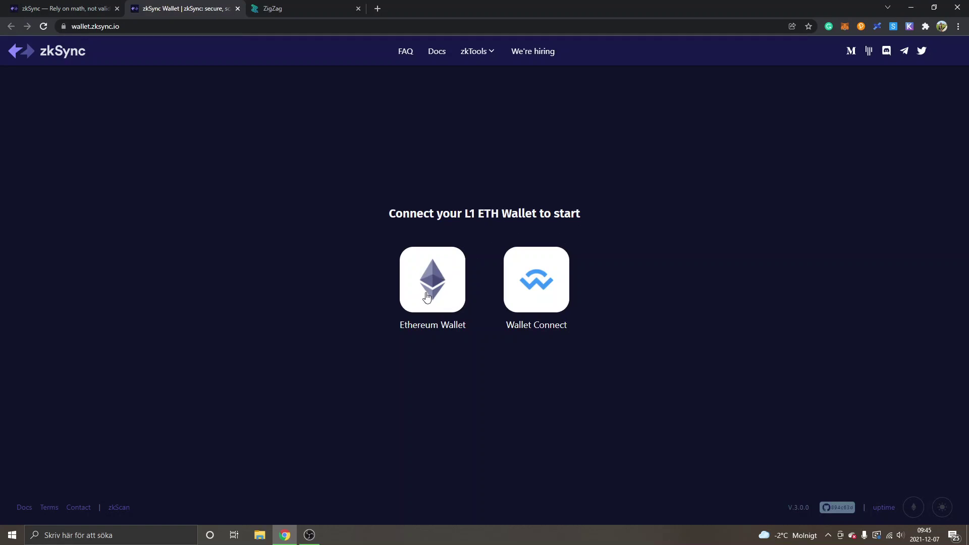
pyautogui.click(426, 297)
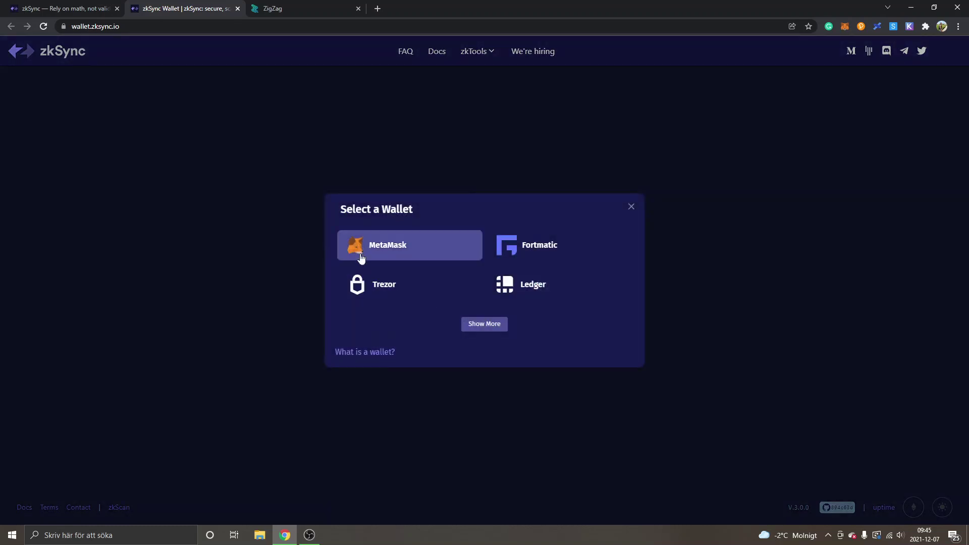
pyautogui.click(484, 324)
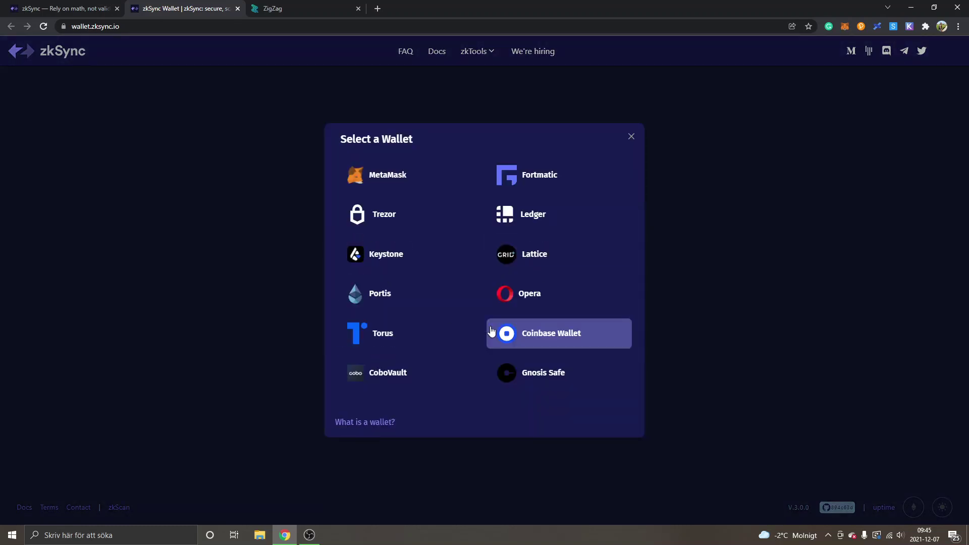
pyautogui.click(387, 177)
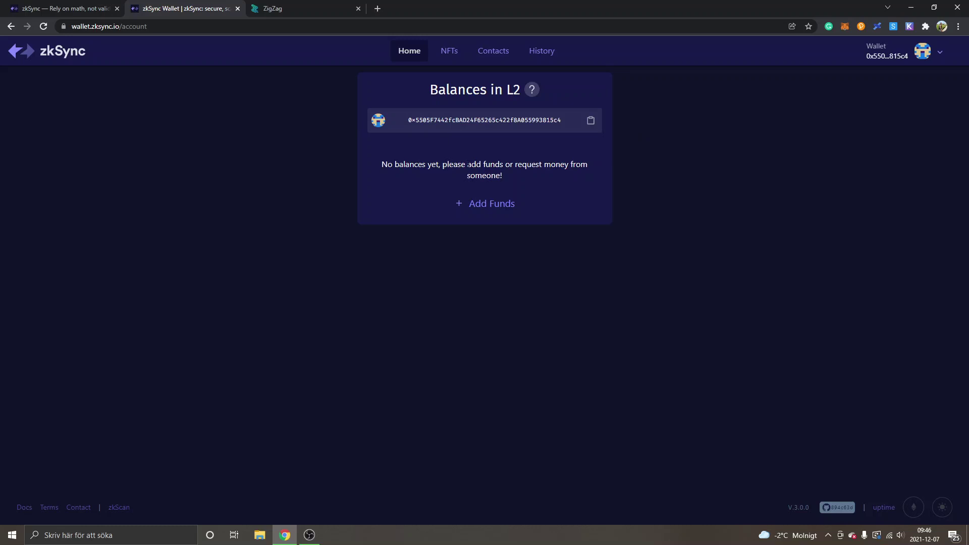
# - Submit an Add Funds deposit of 0.02 ETH, leaving MetaMask approval pending
pyautogui.click(492, 208)
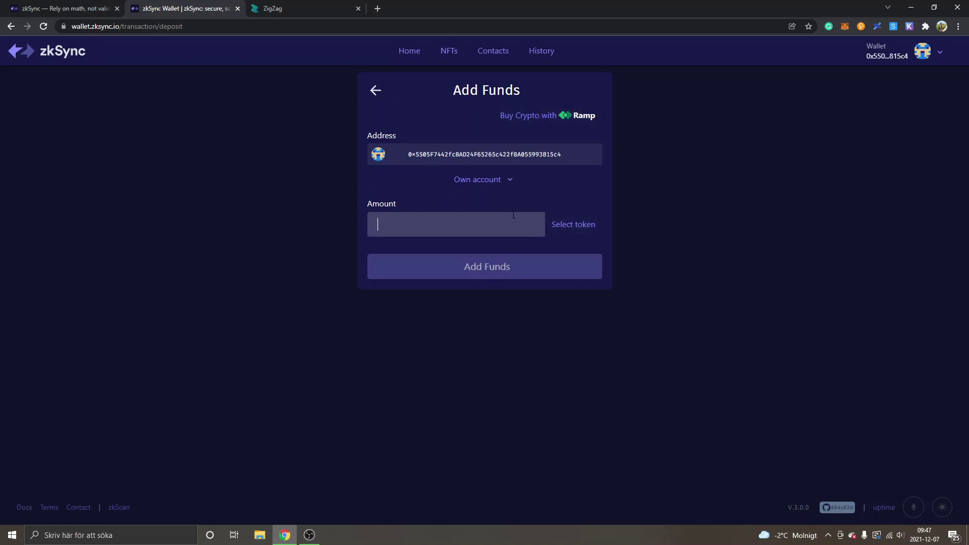
pyautogui.click(570, 229)
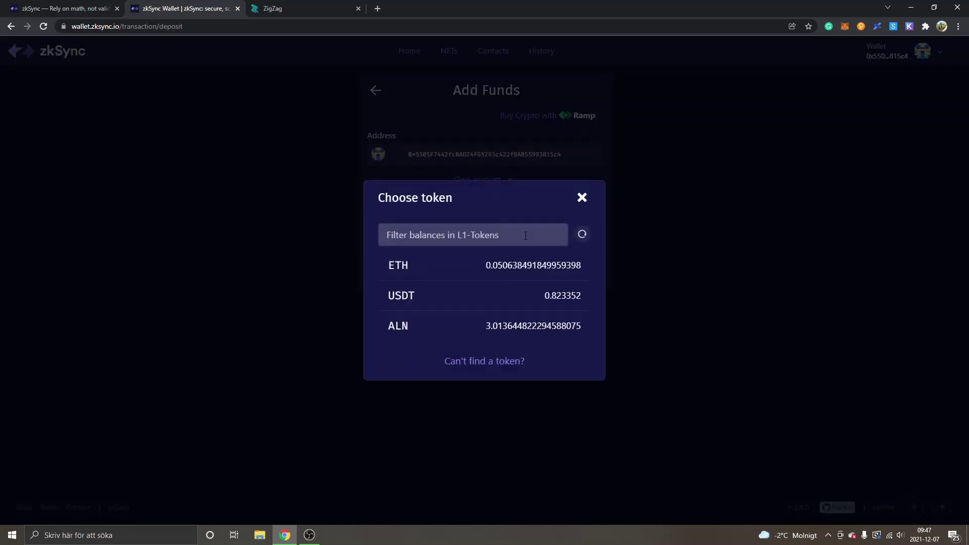
pyautogui.click(419, 264)
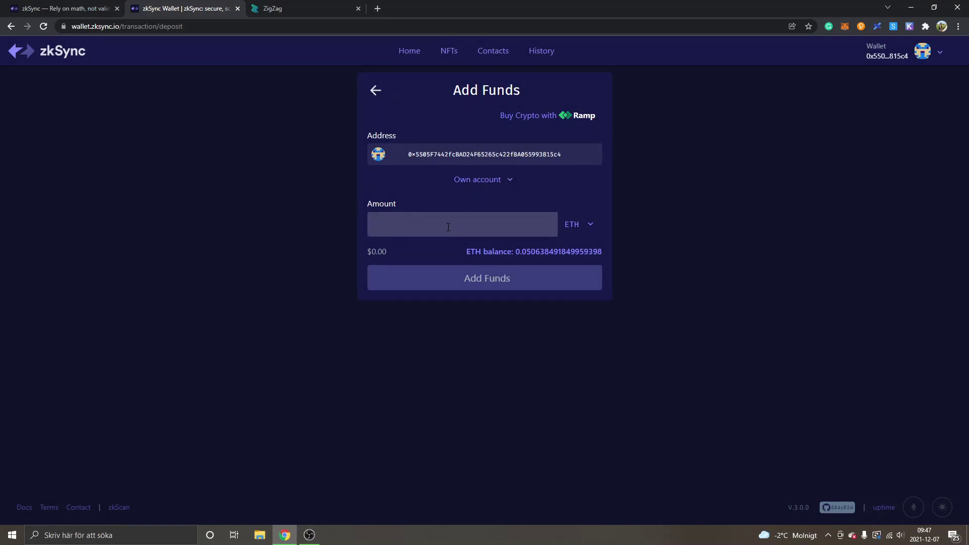
pyautogui.click(448, 227)
pyautogui.write('0.0')
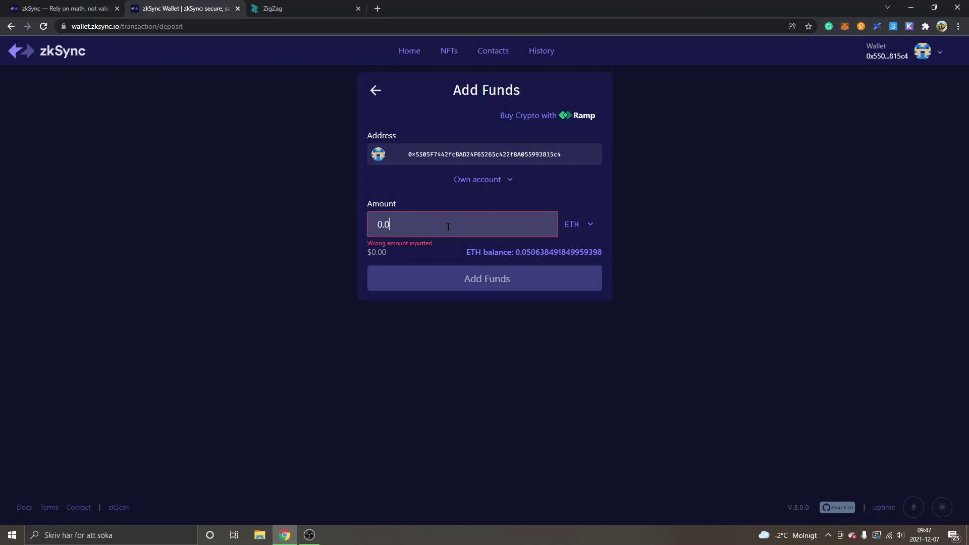
pyautogui.write('1')
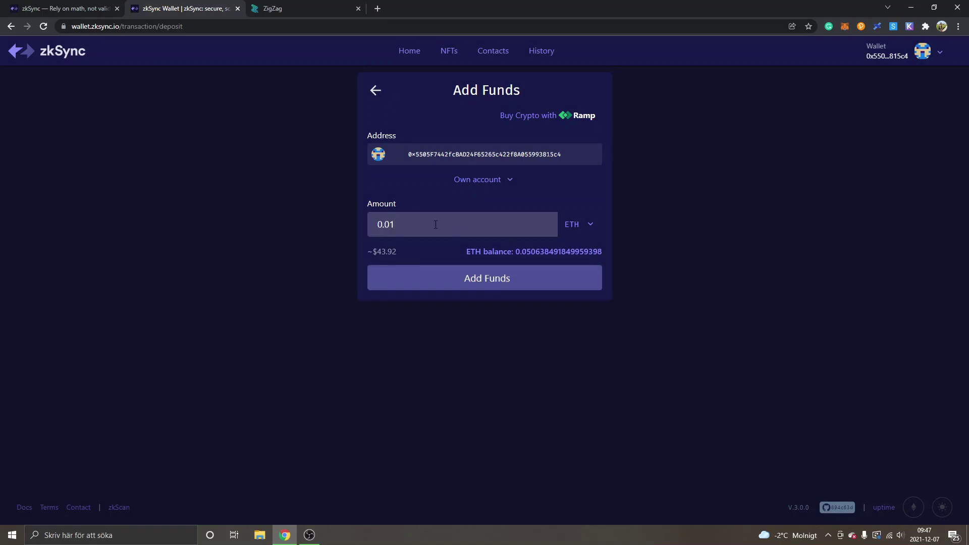
pyautogui.press('BackSpace')
pyautogui.write('2')
pyautogui.click(485, 281)
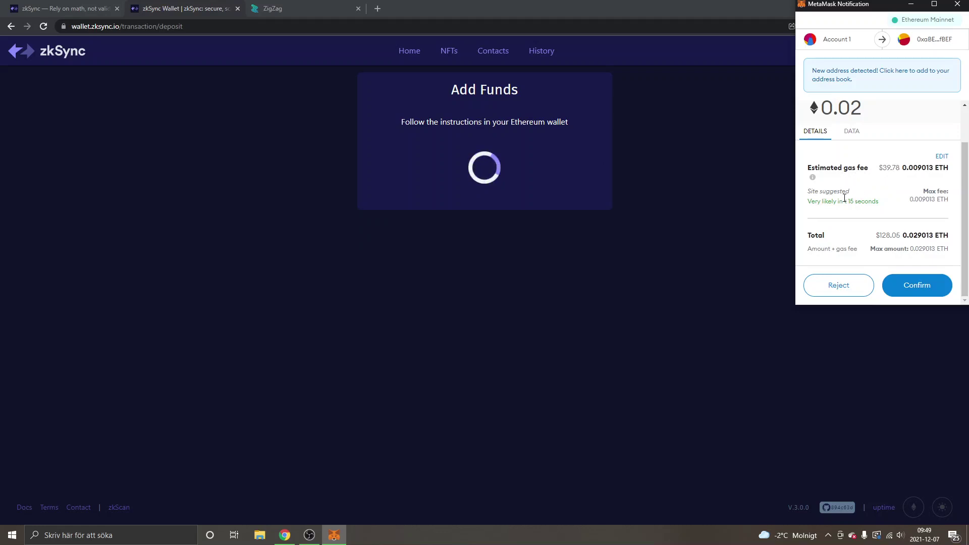
# - Confirm the 0.02 ETH deposit transaction in the MetaMask notification
pyautogui.click(930, 287)
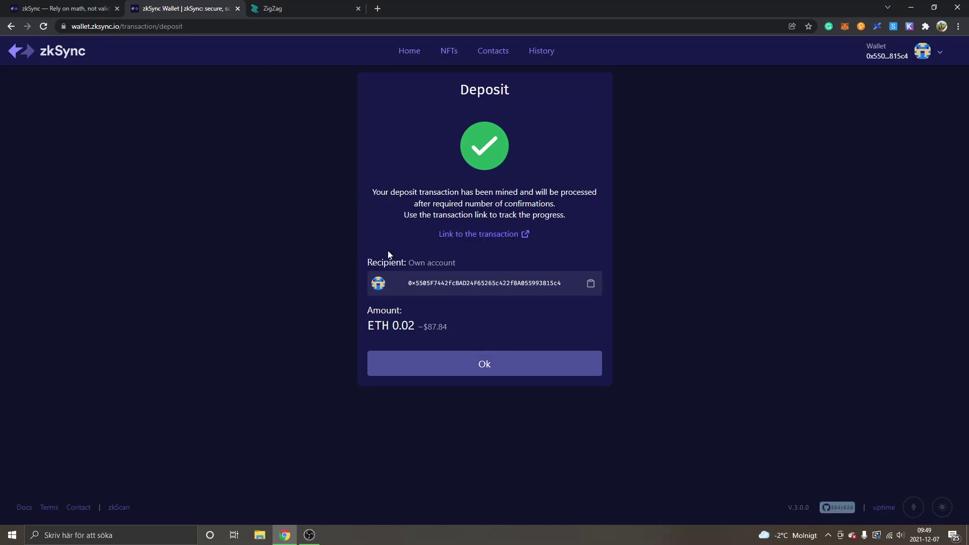
# - Dismiss the deposit confirmation to see the 0.02 ETH L2 balance
pyautogui.click(504, 364)
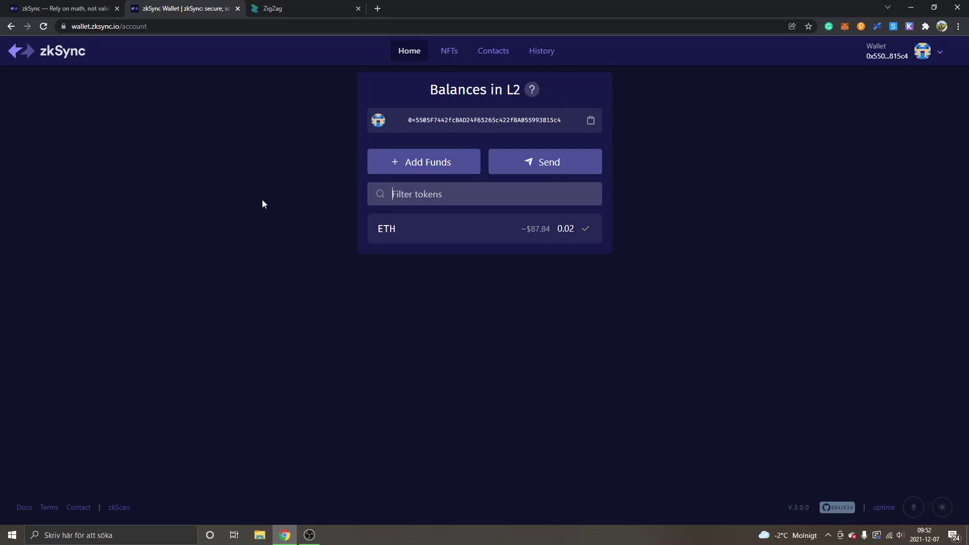
# - Connect ZigZag through MetaMask and sign both the access and zkSync key-registration requests
pyautogui.click(289, 4)
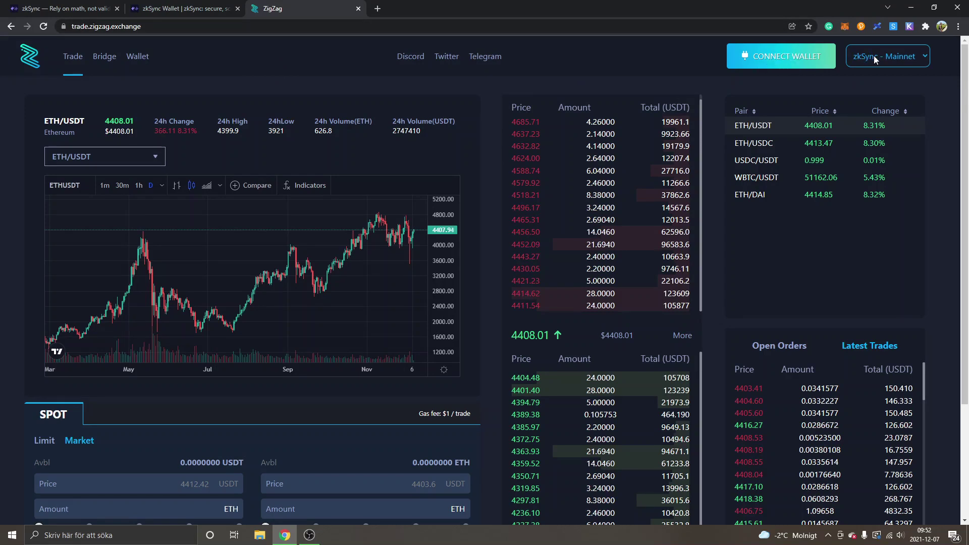
pyautogui.click(780, 58)
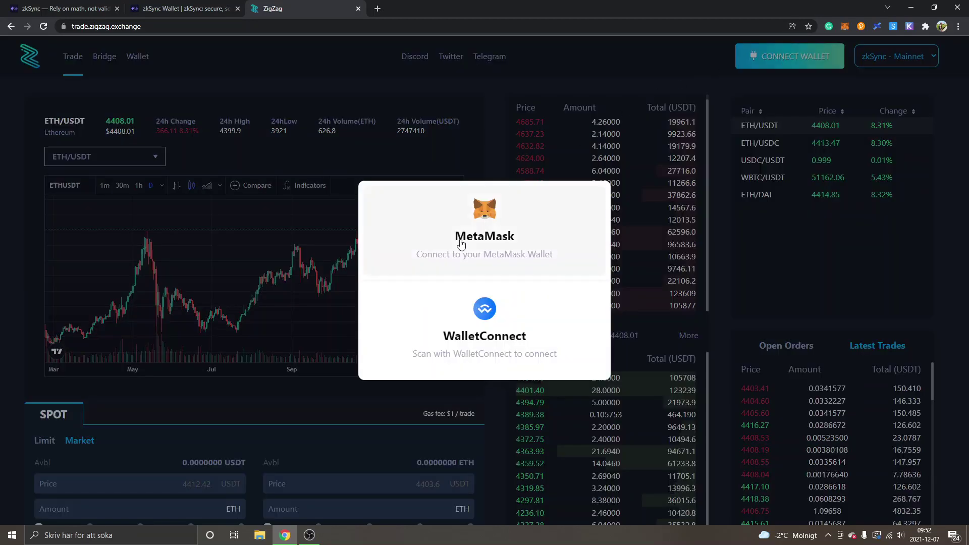
pyautogui.click(484, 234)
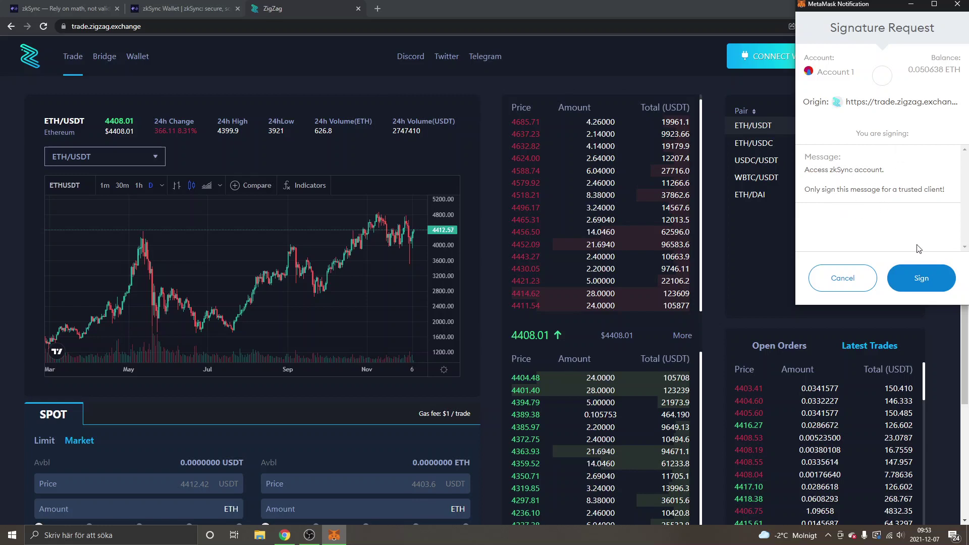
pyautogui.click(921, 280)
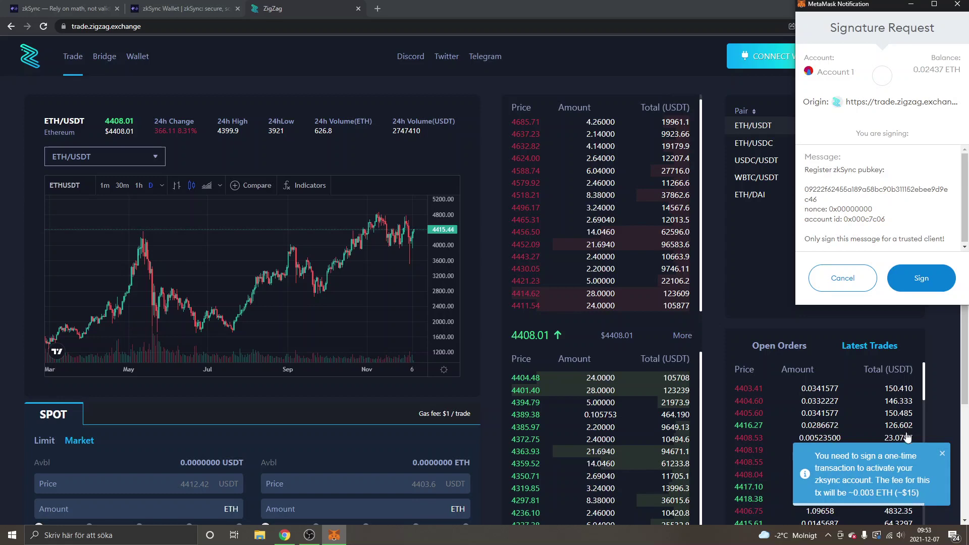
pyautogui.click(921, 283)
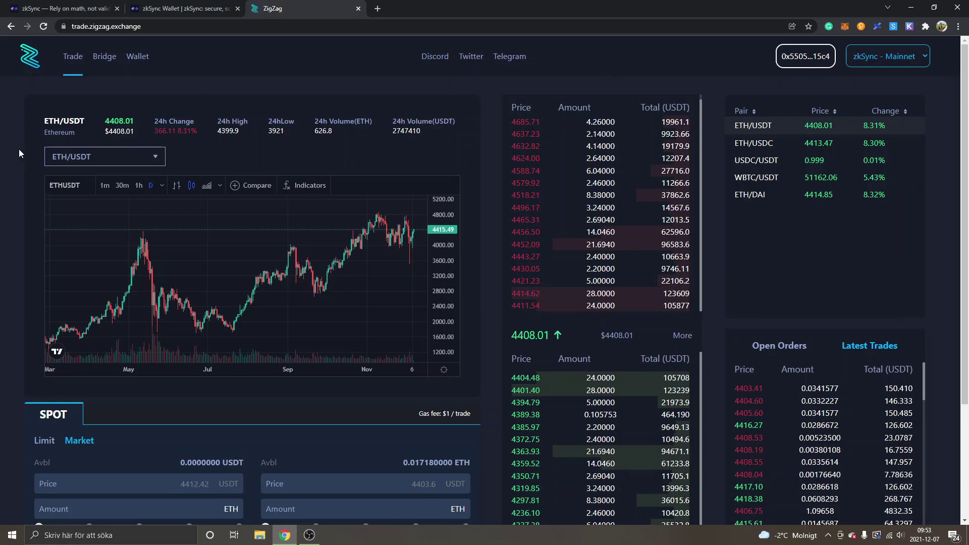
# - Check the trading pairs and scroll to the ETH/USDT spot form, trying the Sell slider
pyautogui.scroll(-1, 1, 177)
pyautogui.scroll(1, 31, 166)
pyautogui.click(79, 159)
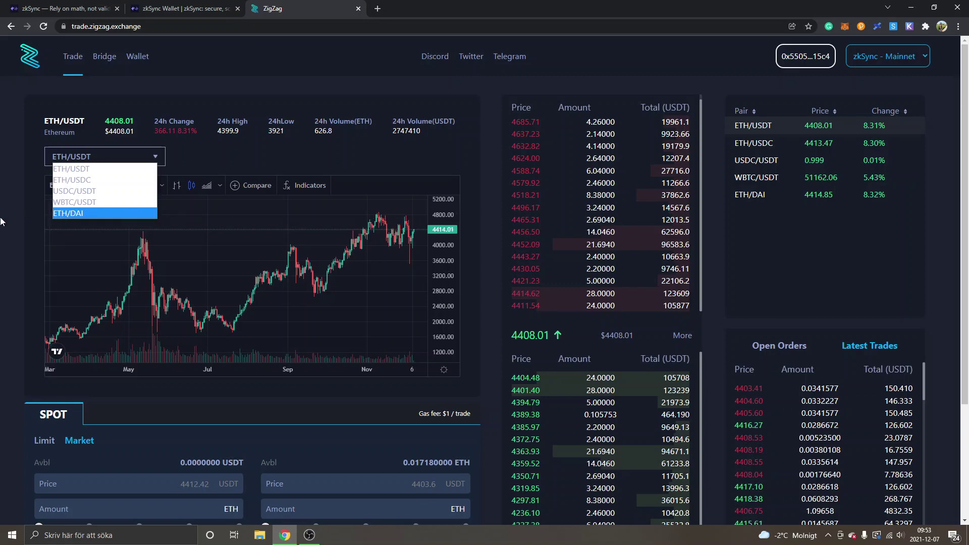
pyautogui.scroll(-2, 12, 234)
pyautogui.scroll(2, 12, 239)
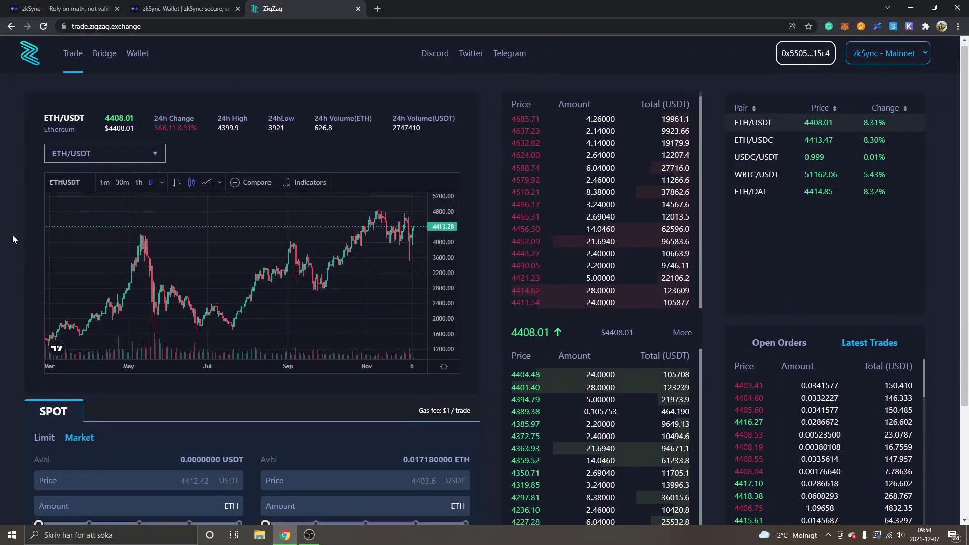
pyautogui.scroll(-3, 12, 235)
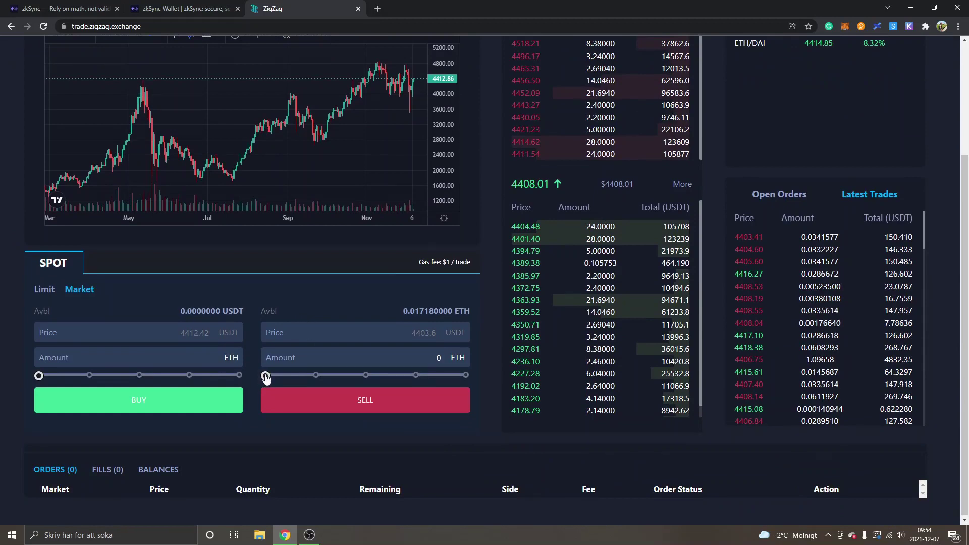
pyautogui.moveTo(266, 379); pyautogui.dragTo(278, 379)
pyautogui.scroll(1, 418, 313)
pyautogui.moveTo(419, 313); pyautogui.dragTo(471, 313)
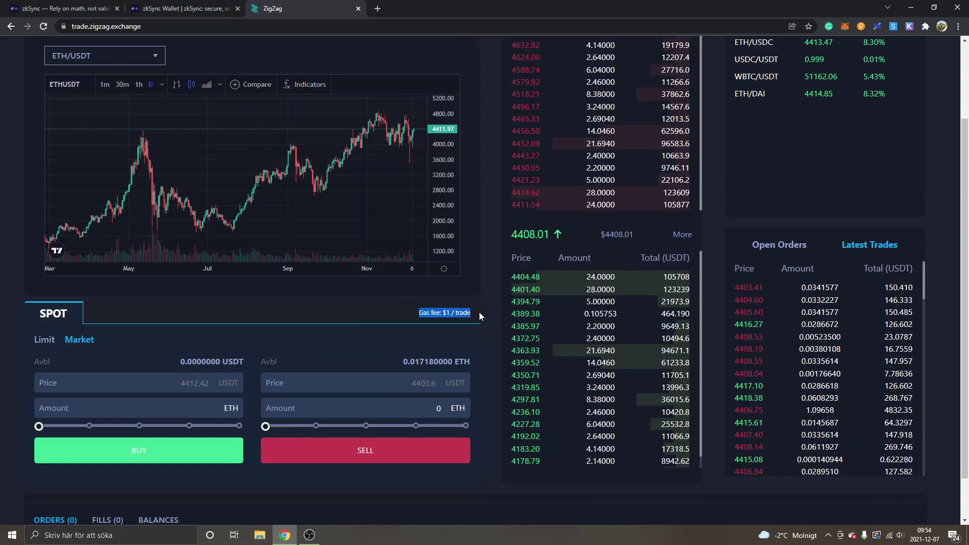
pyautogui.click(479, 312)
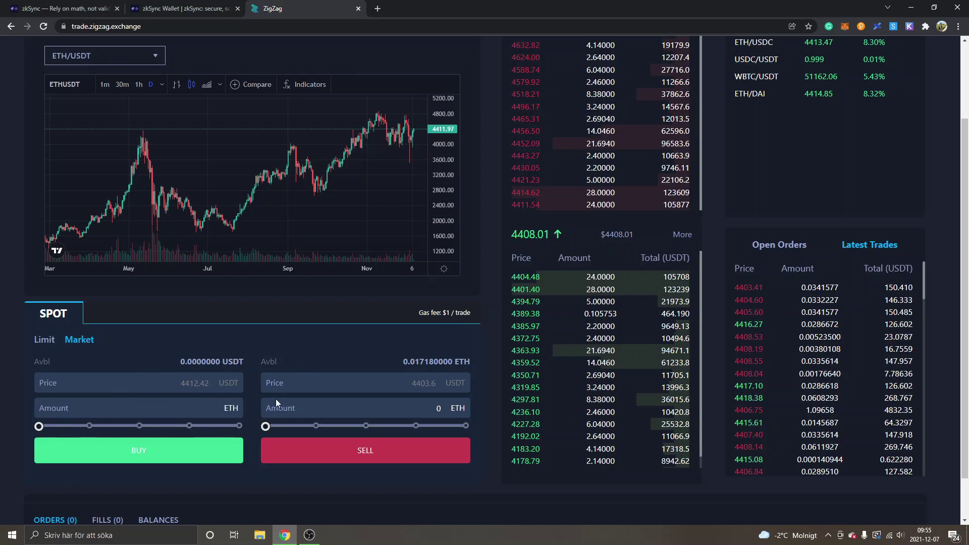
# - Place a 0.0010744 ETH market sell for USDT and sign it in MetaMask
pyautogui.moveTo(265, 426); pyautogui.dragTo(279, 428)
pyautogui.click(350, 453)
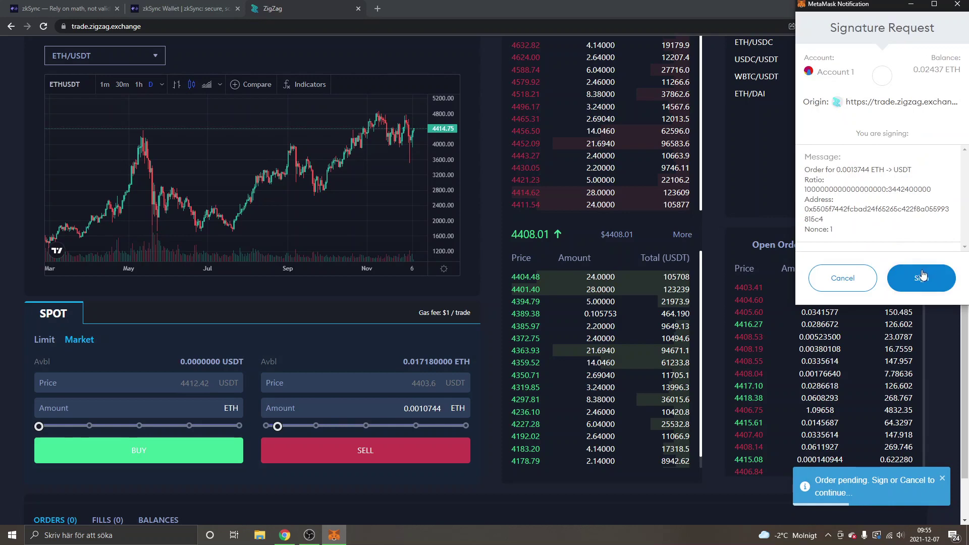
pyautogui.click(920, 278)
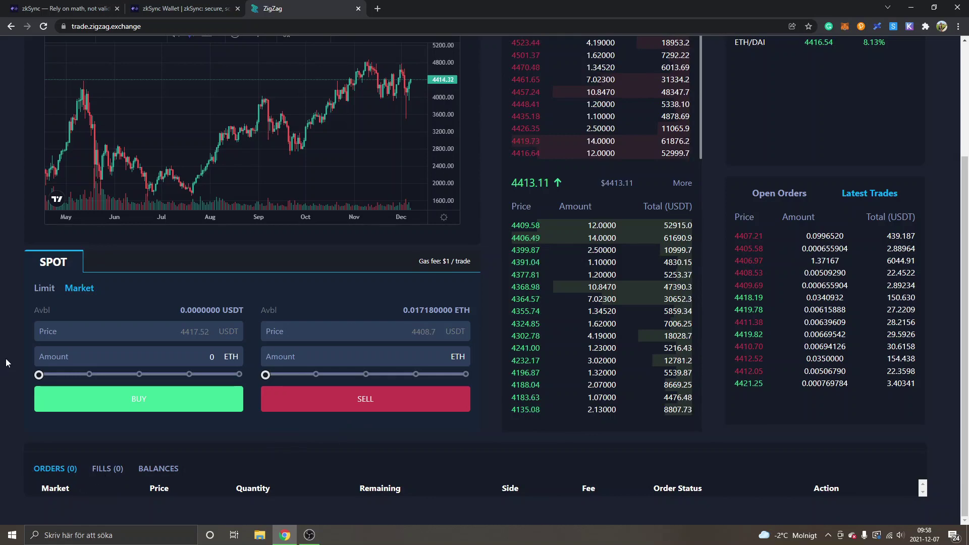
pyautogui.scroll(3, 6, 363)
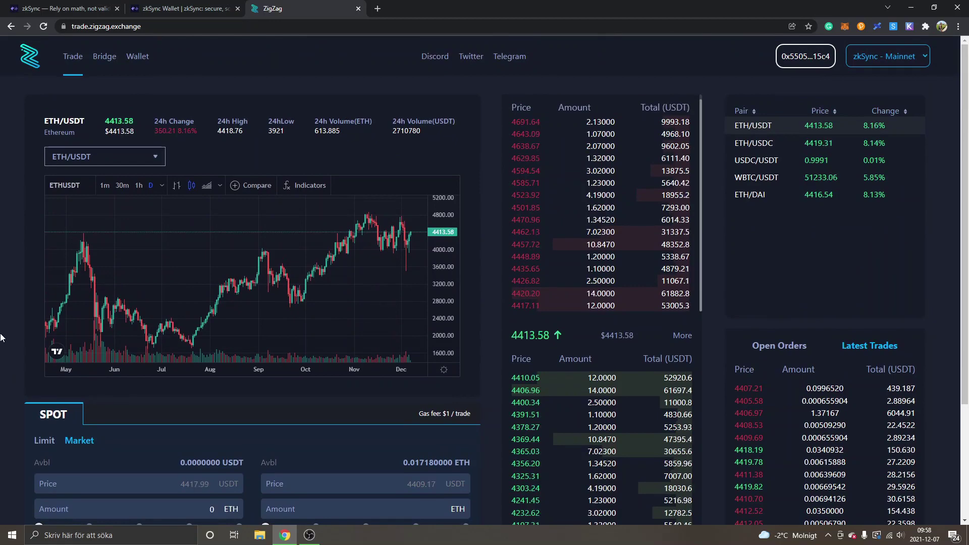
pyautogui.scroll(-3, 2, 337)
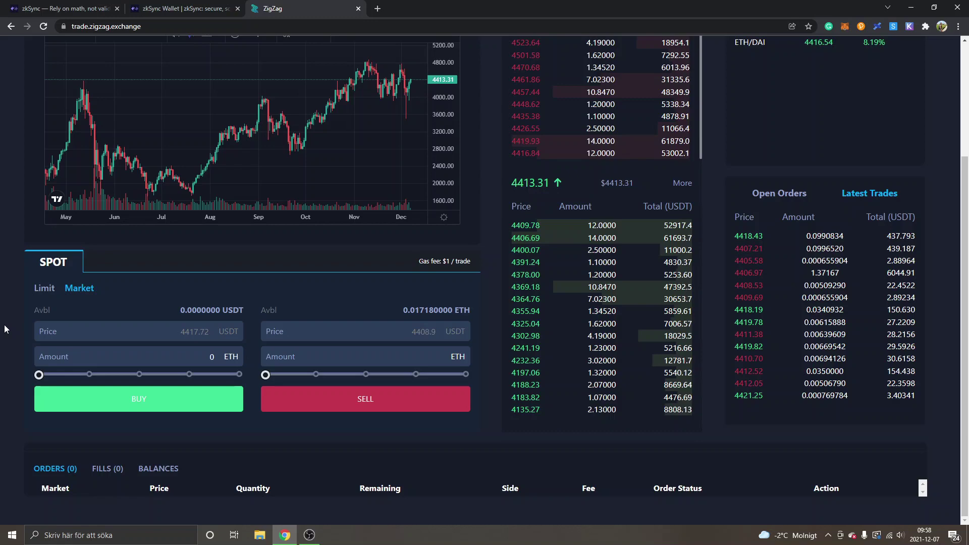
pyautogui.scroll(3, 1, 328)
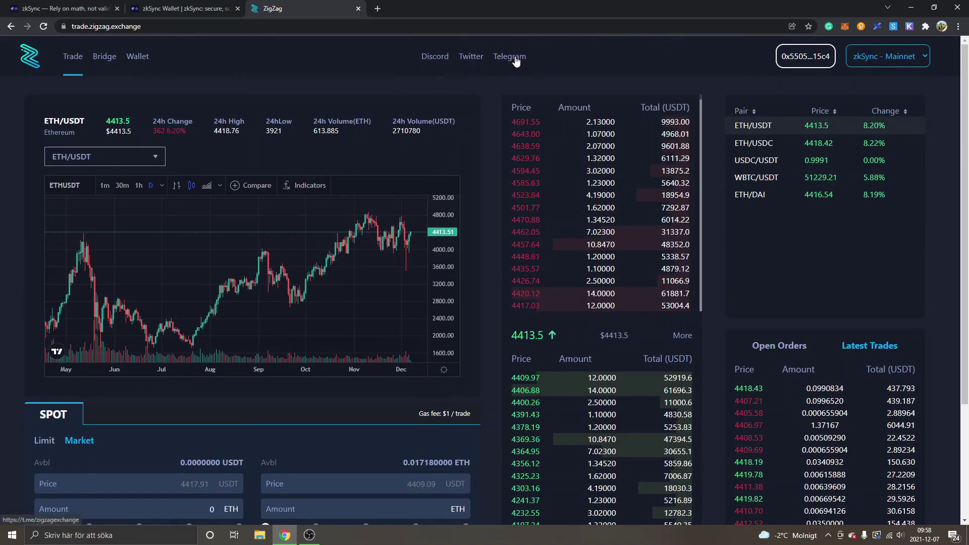
pyautogui.scroll(-3, 487, 137)
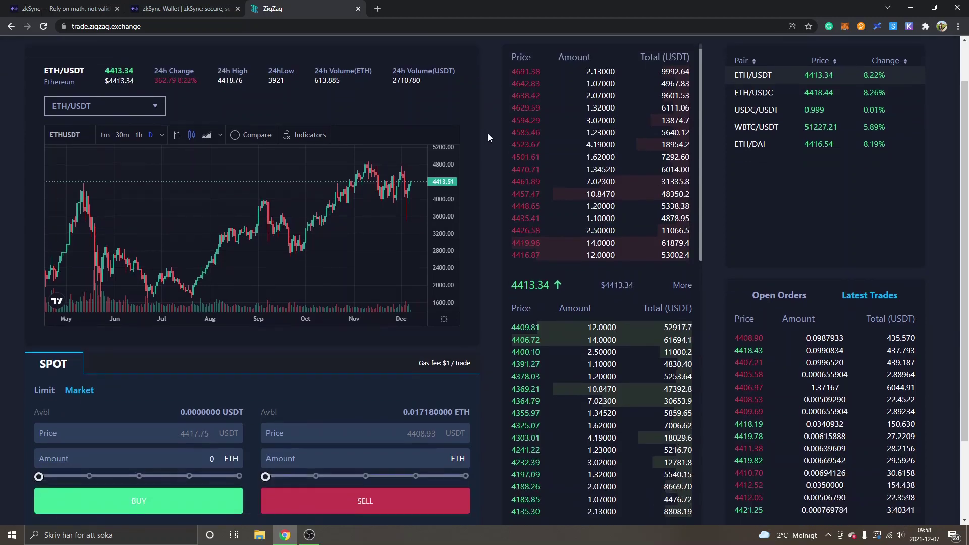
pyautogui.scroll(3, 487, 133)
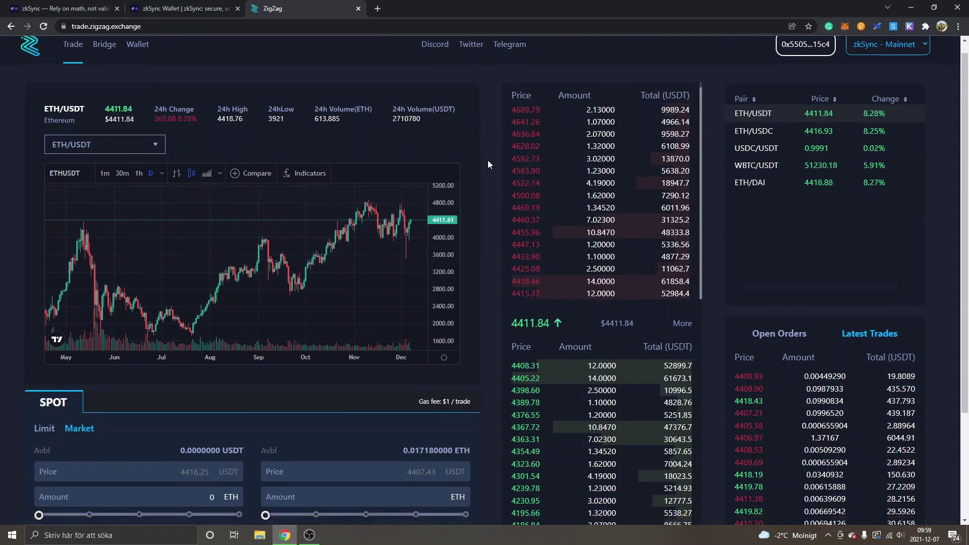
pyautogui.scroll(-3, 487, 160)
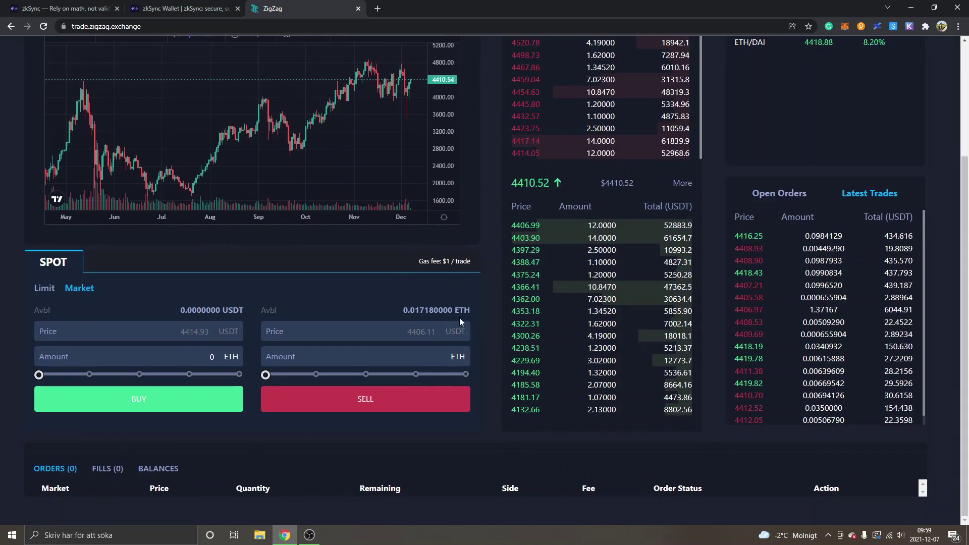
pyautogui.scroll(2, 492, 203)
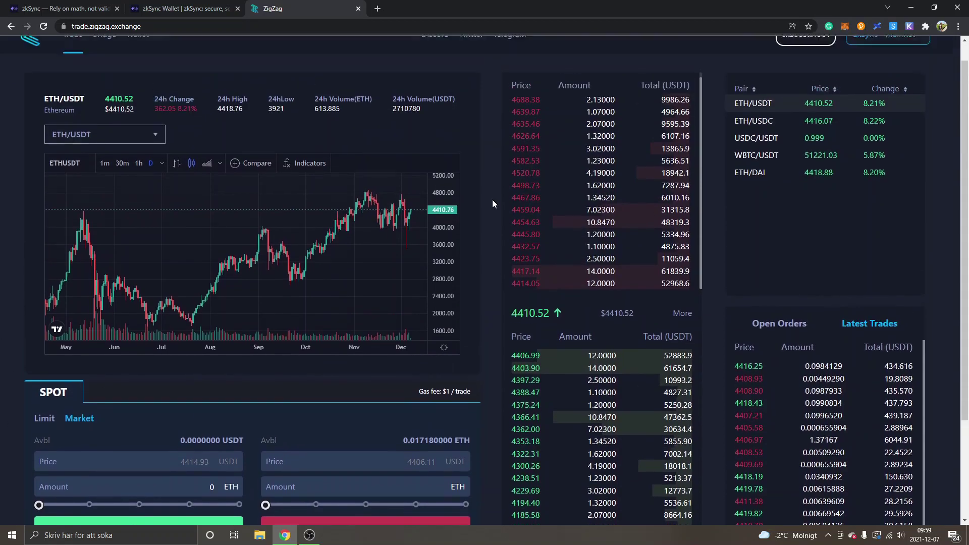
pyautogui.scroll(1, 492, 203)
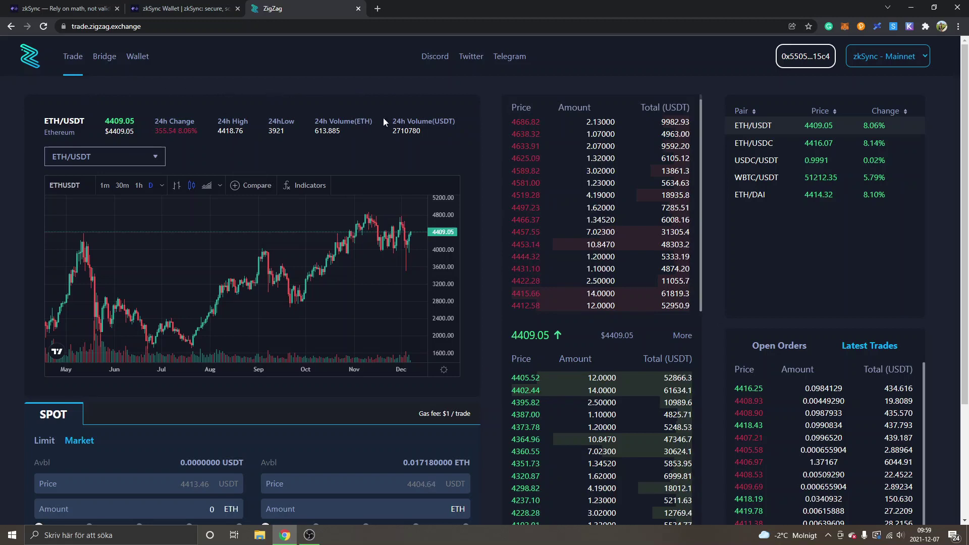
pyautogui.scroll(-3, 489, 201)
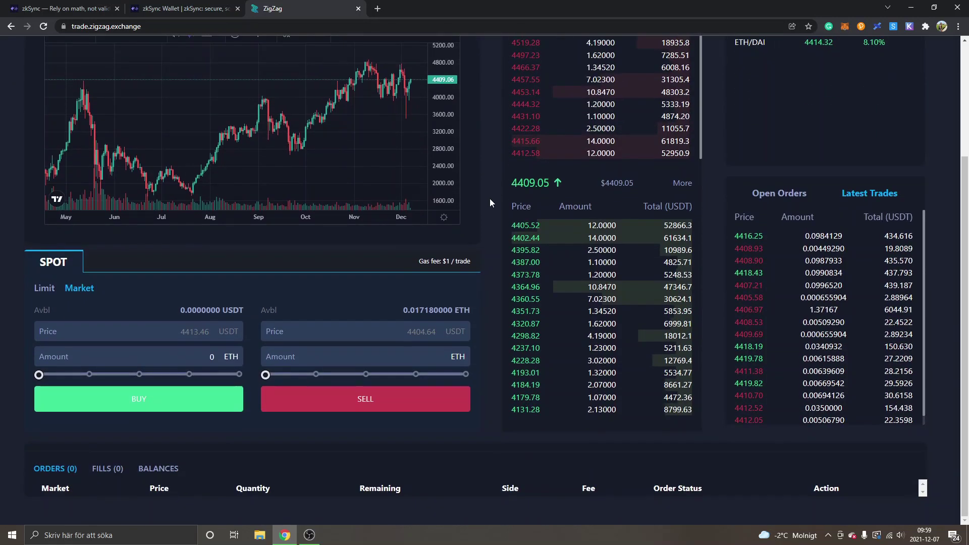
pyautogui.scroll(3, 490, 199)
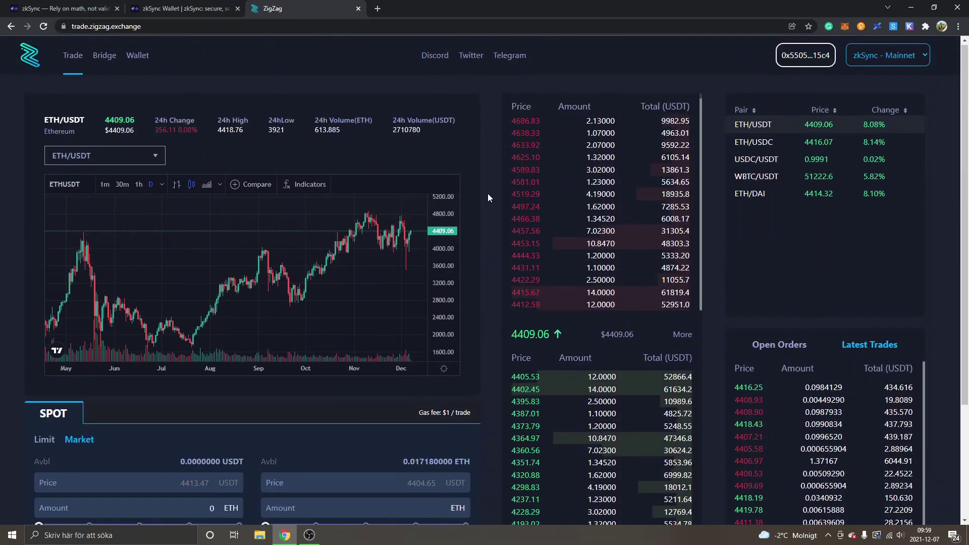
pyautogui.scroll(-2, 487, 199)
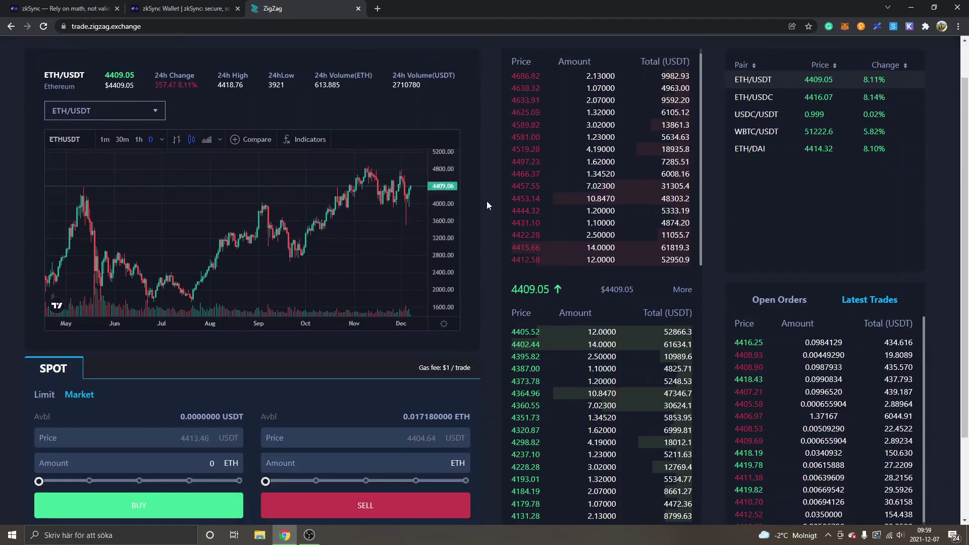
pyautogui.scroll(1, 483, 221)
pyautogui.scroll(-2, 17, 305)
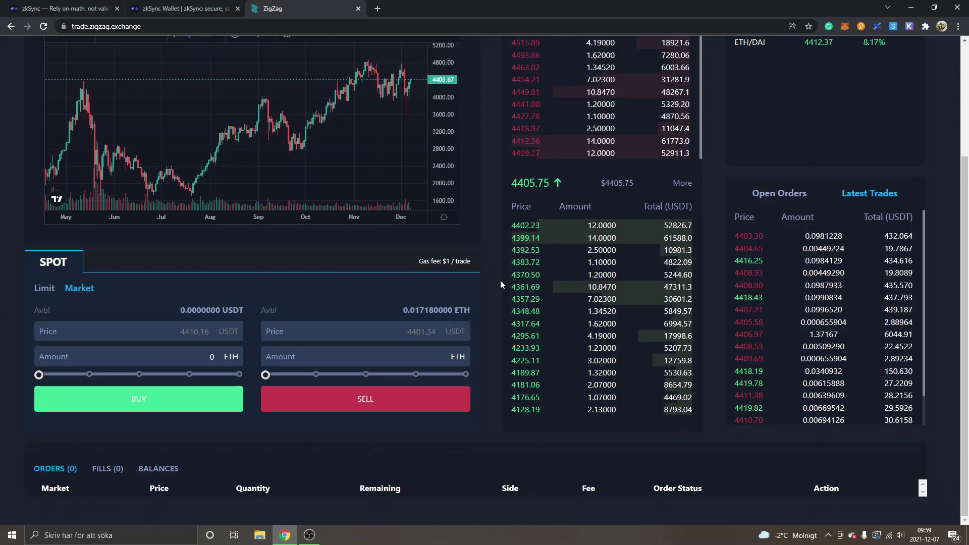
pyautogui.scroll(3, 502, 267)
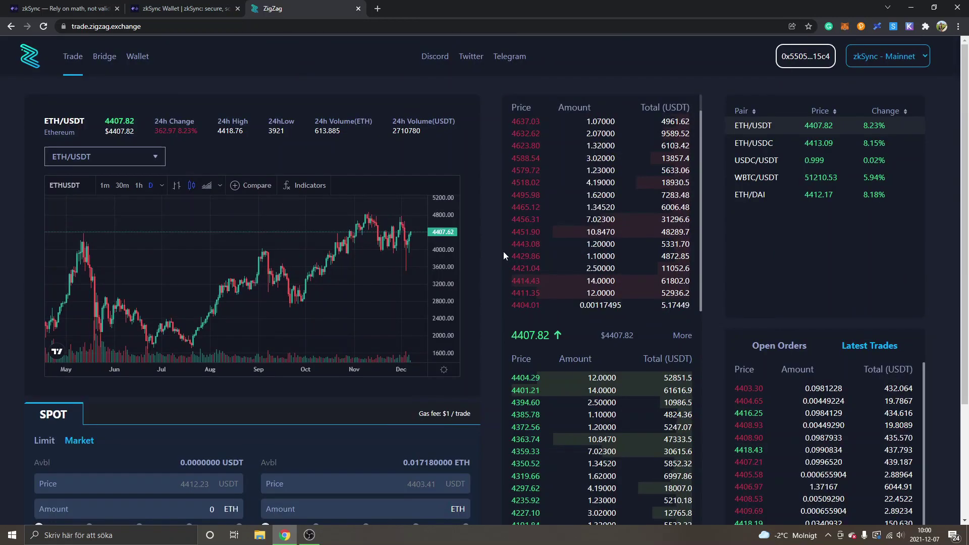